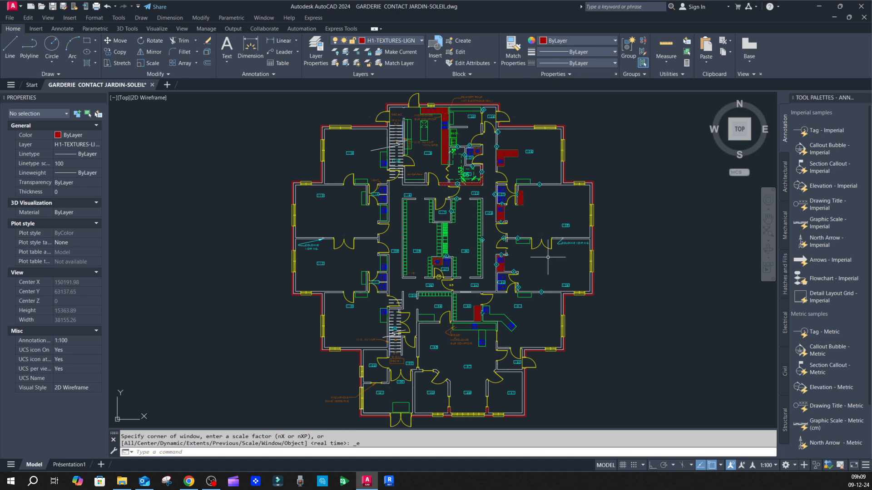
Step: Check the drawing's current length unit with the -DWGUNITS command and leave it without changing anything
click(235, 452)
text(-dwg)
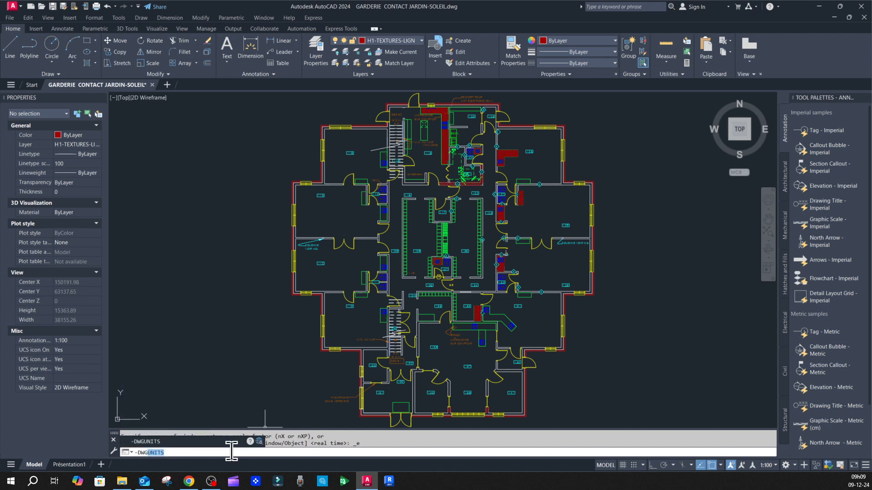
key(Return)
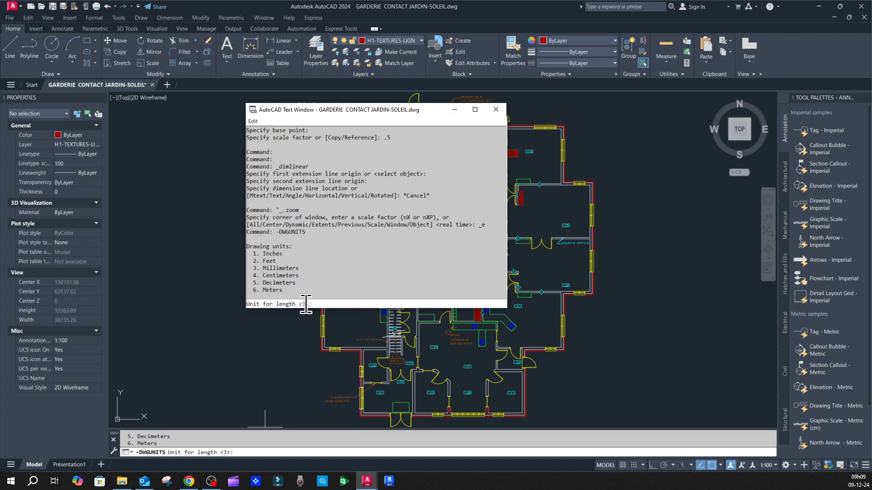
drag(300, 267, 253, 269)
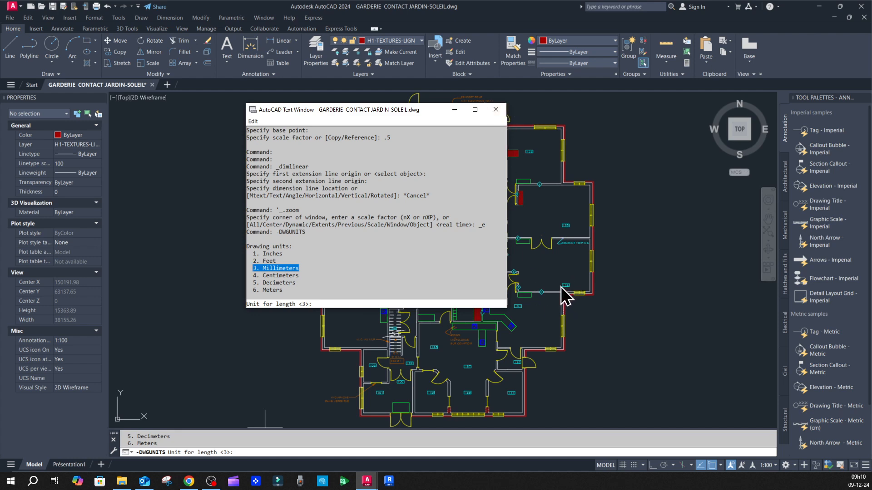
click(497, 110)
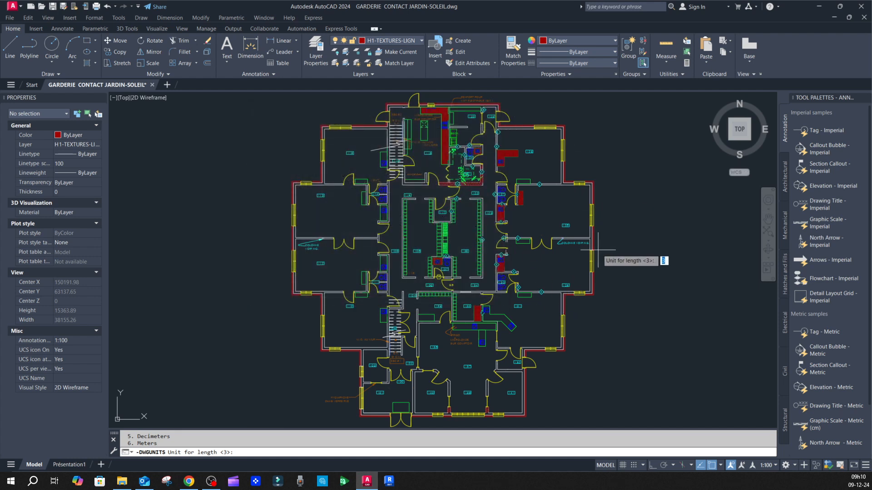
key(Escape)
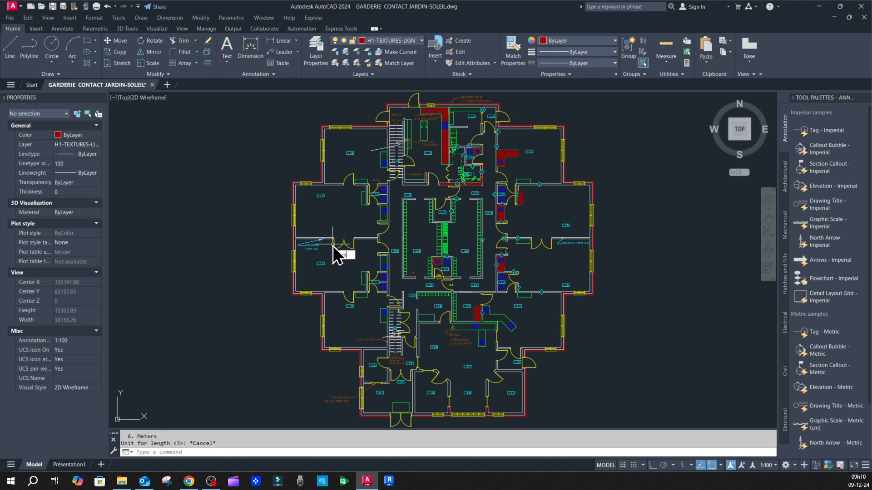
Step: Check the insertion scale in the Drawing Units settings and cancel without changing it
key(Return)
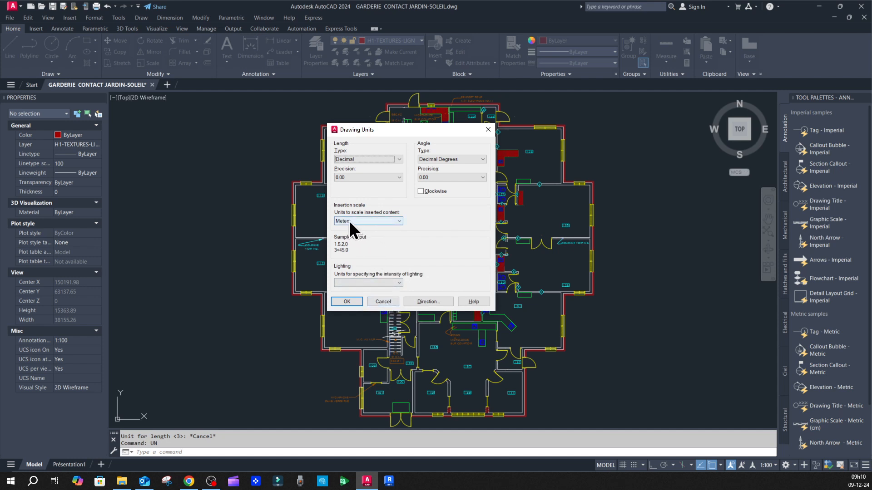
click(385, 302)
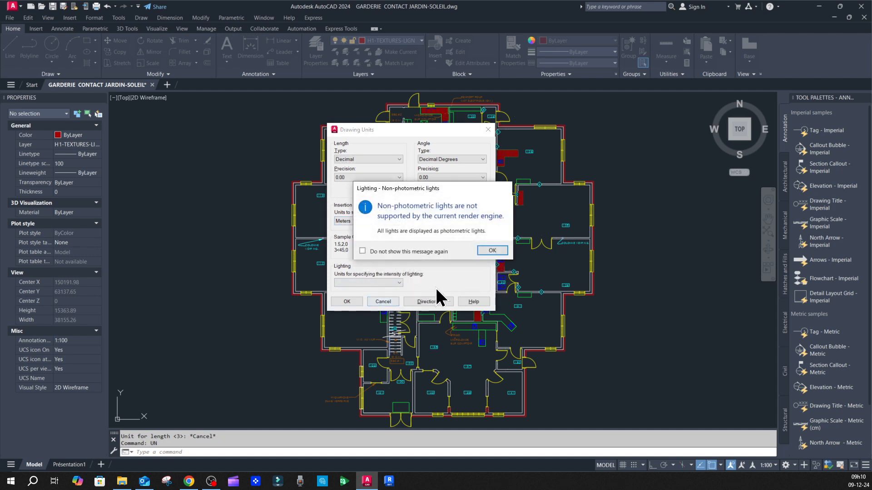
click(490, 249)
Step: Add a linear dimension across the full exterior wall thickness at the upper-right corner of room 126
scroll(609, 168, up, 8)
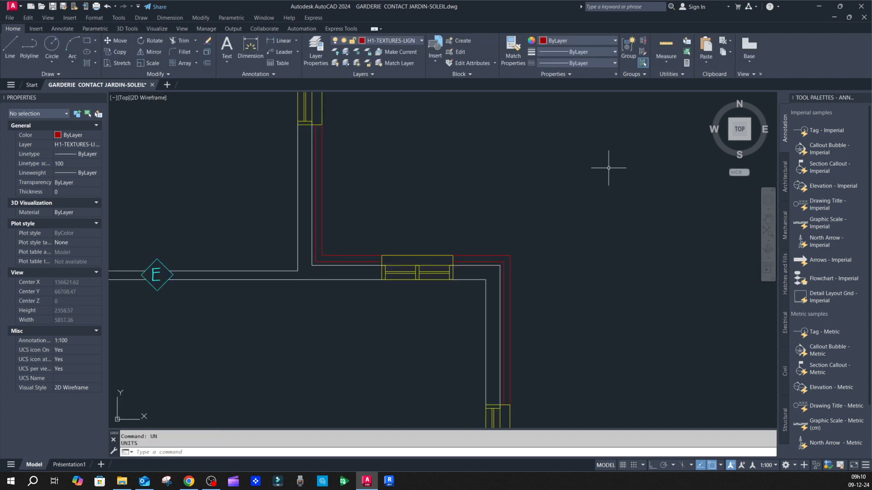
scroll(453, 209, down, 3)
scroll(436, 222, down, 3)
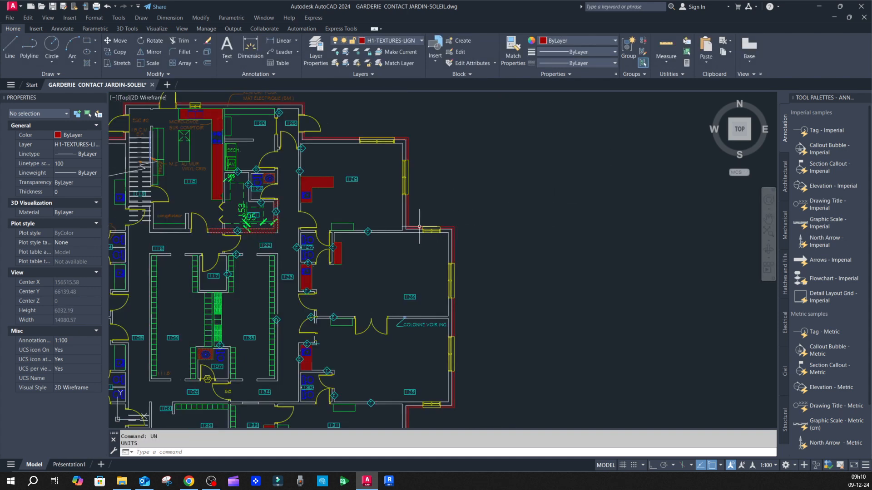
scroll(407, 126, up, 6)
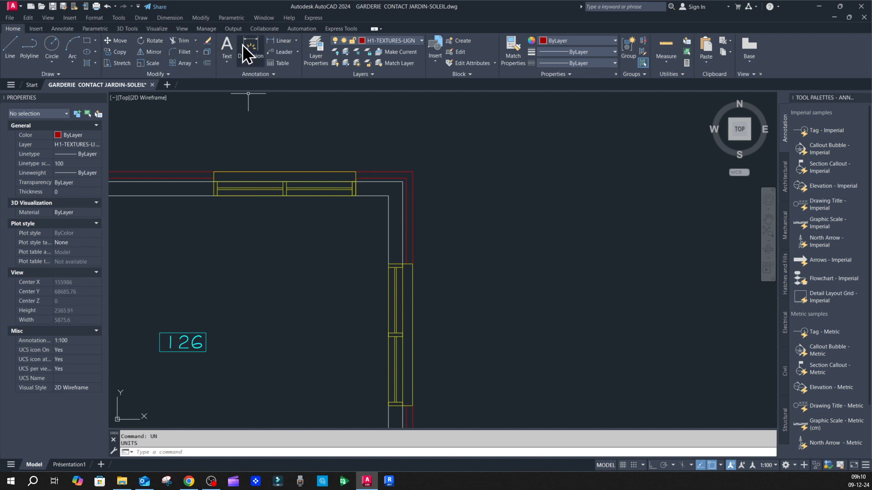
click(282, 40)
click(389, 193)
click(389, 172)
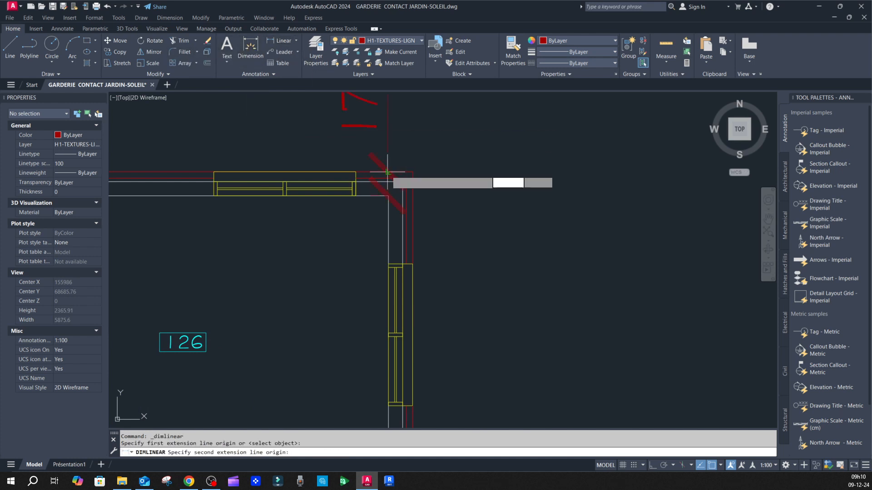
click(524, 169)
scroll(468, 178, down, 4)
scroll(454, 169, up, 4)
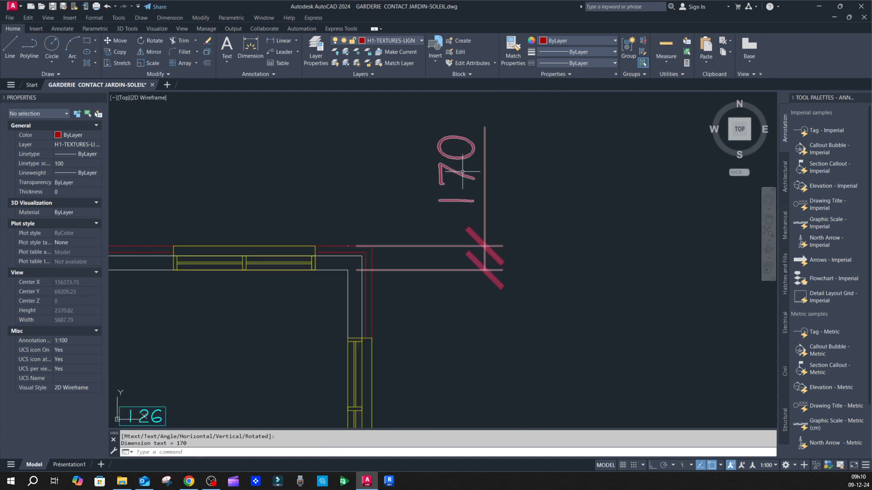
Step: Delete the wall thickness dimension beside room 126
text(d)
key(Return)
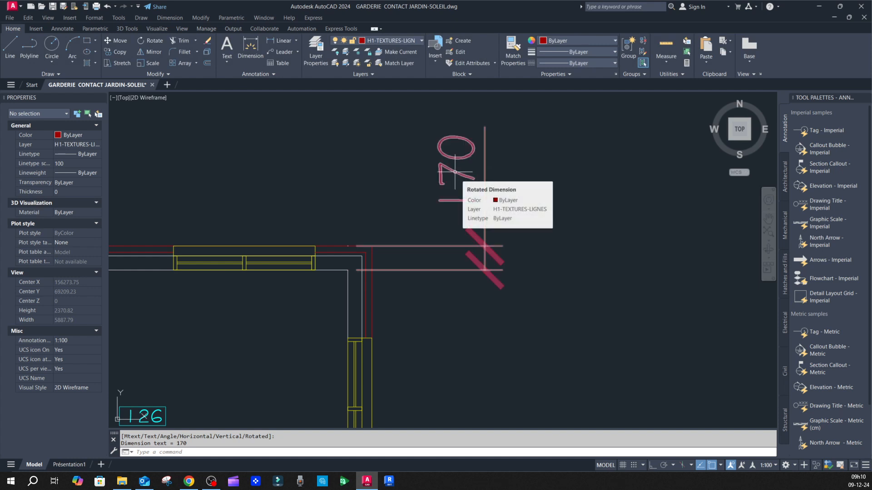
click(455, 171)
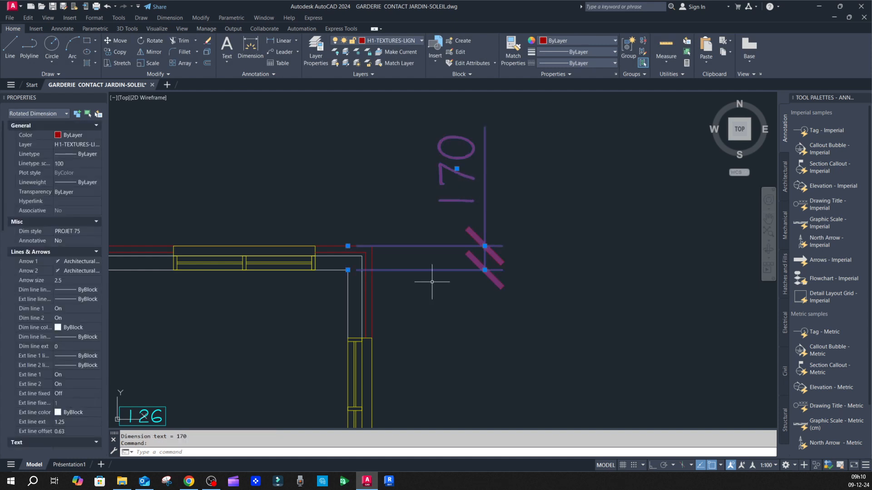
key(Delete)
Step: Set the insertion scale to Millimeters in the Drawing Units settings
scroll(402, 308, down, 8)
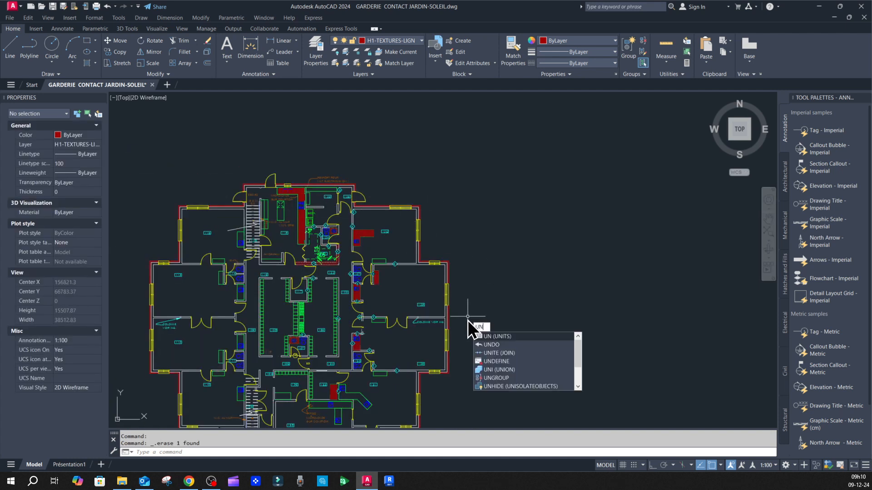
key(Return)
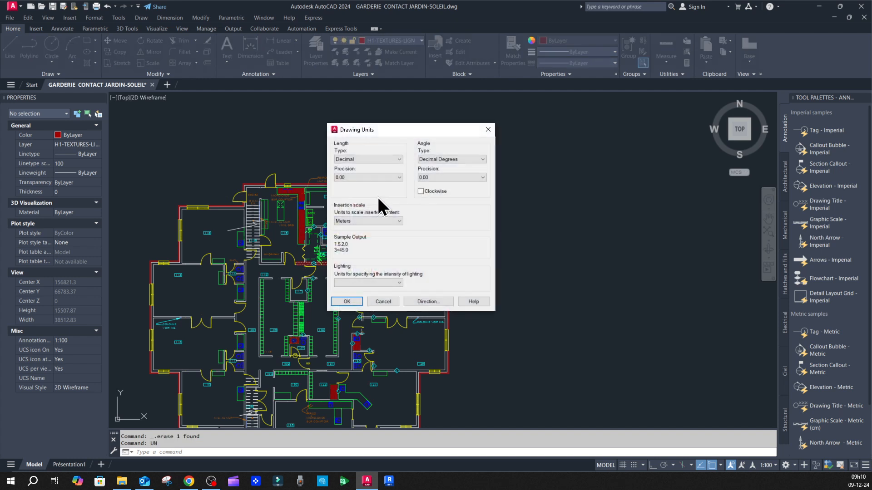
click(369, 221)
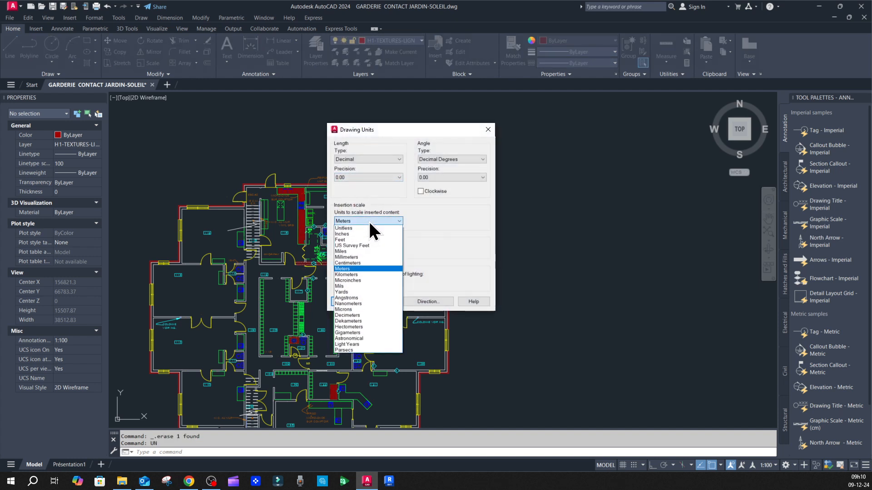
click(354, 257)
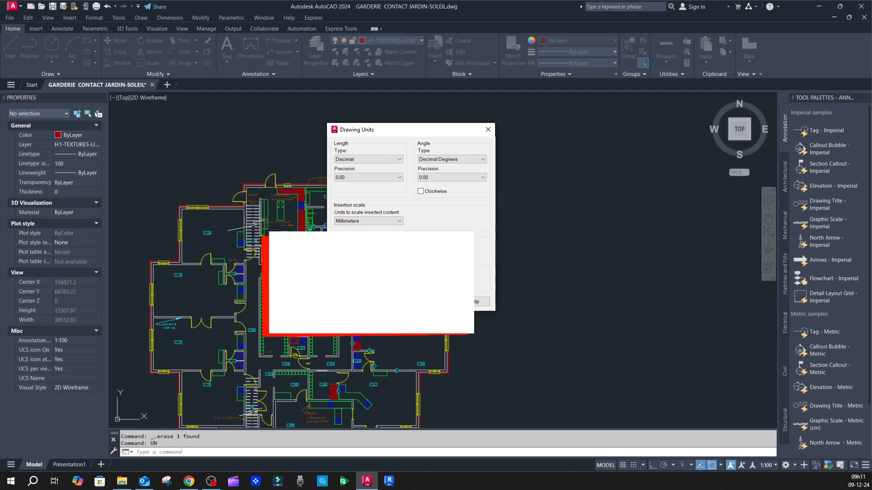
click(353, 302)
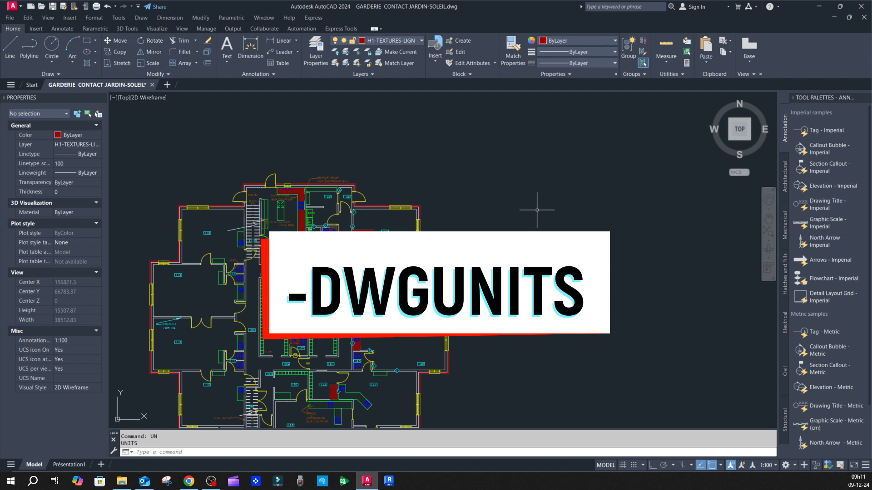
Step: Examine the exterior walls of the floor plan and the wall layers at the upper-right corner of room 126
scroll(455, 199, down, 3)
scroll(425, 200, up, 3)
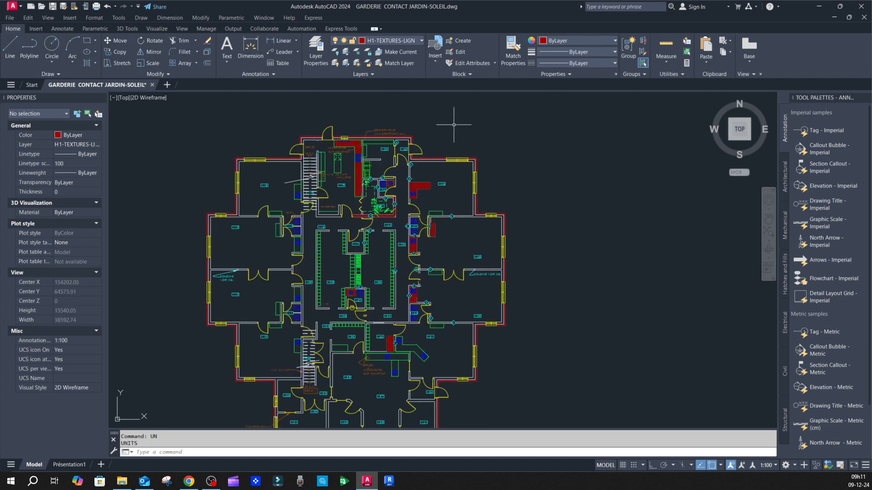
scroll(465, 153, up, 3)
scroll(459, 164, down, 3)
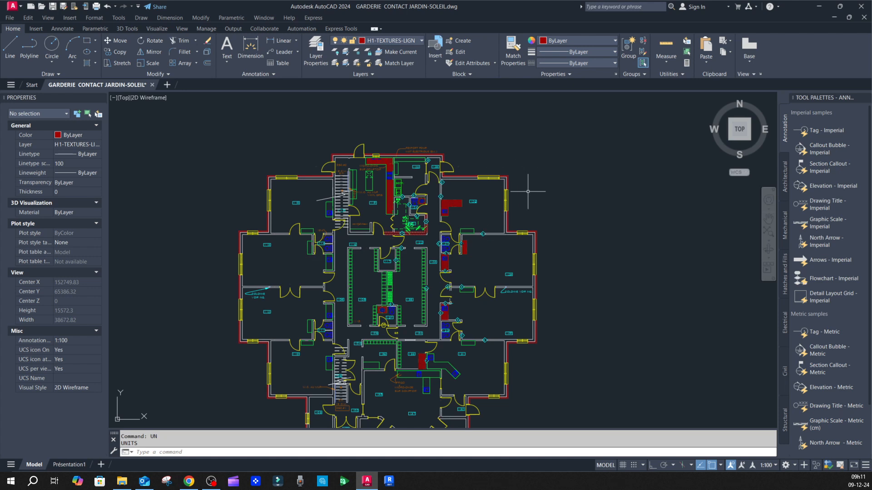
scroll(298, 169, up, 5)
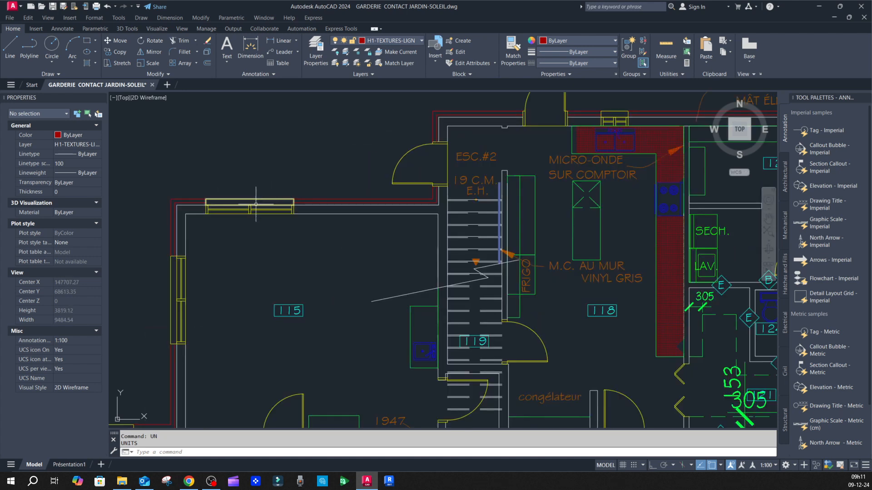
scroll(257, 204, down, 4)
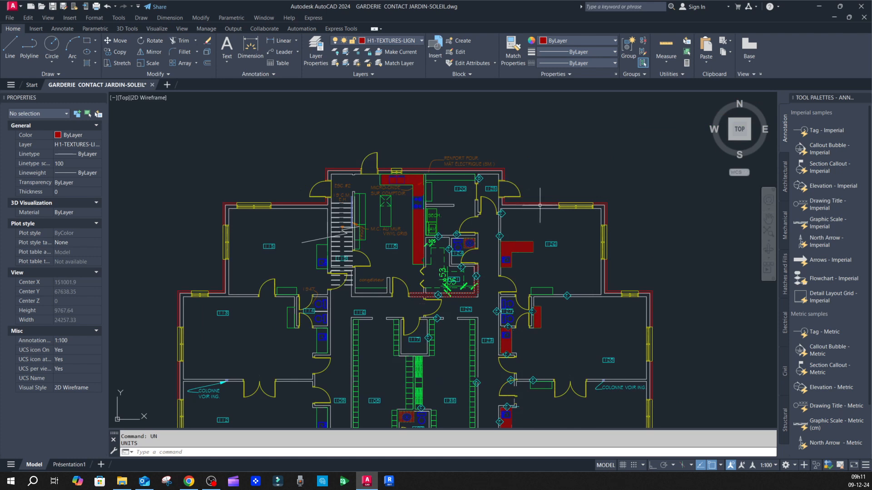
scroll(627, 210, up, 5)
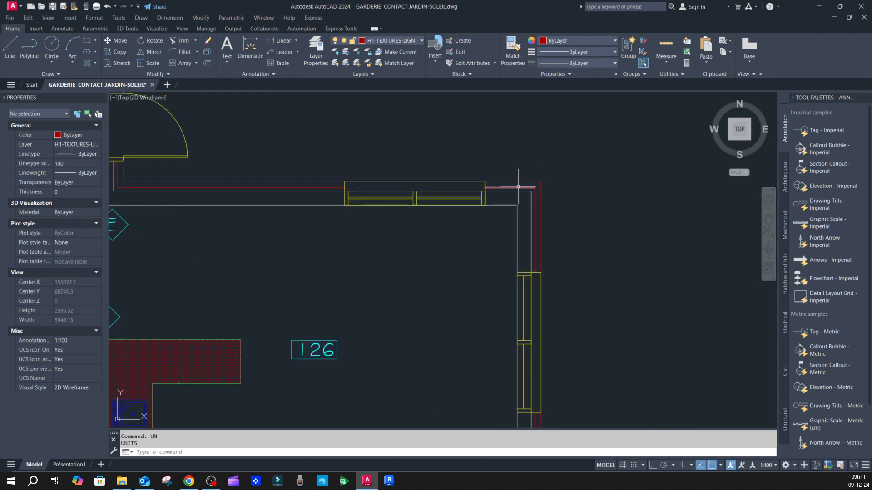
scroll(518, 186, up, 3)
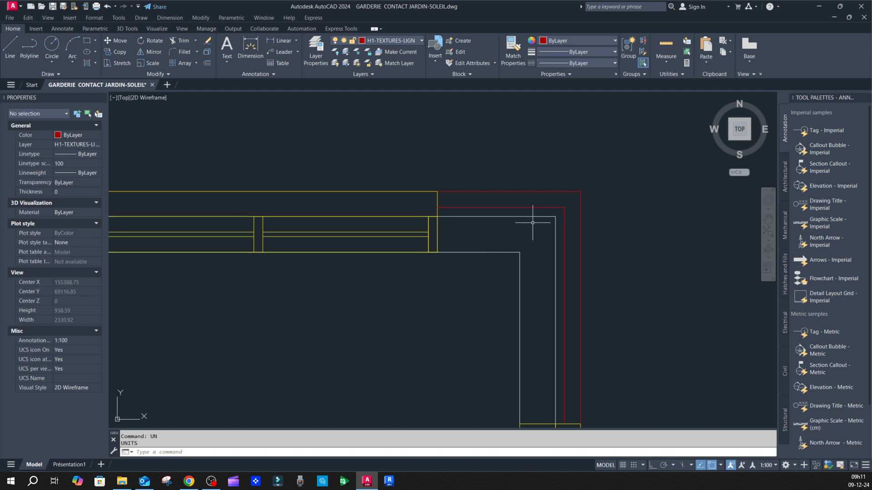
scroll(567, 209, up, 2)
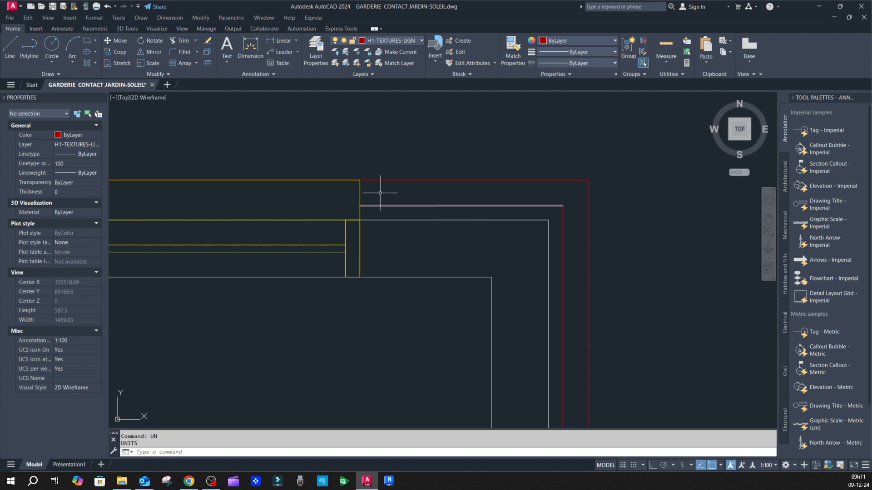
Step: Add a linear dimension between the outer white wall line and the inner red line at room 126's upper-right corner
scroll(386, 189, down, 4)
click(279, 41)
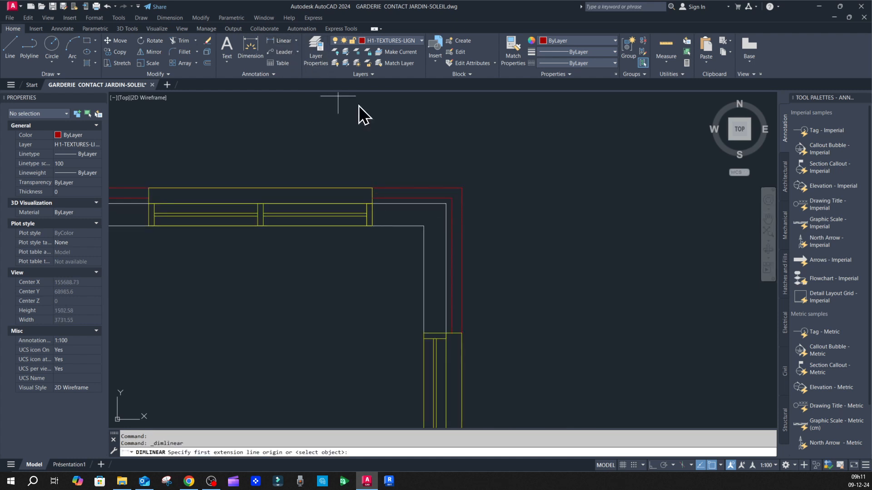
scroll(450, 177, up, 6)
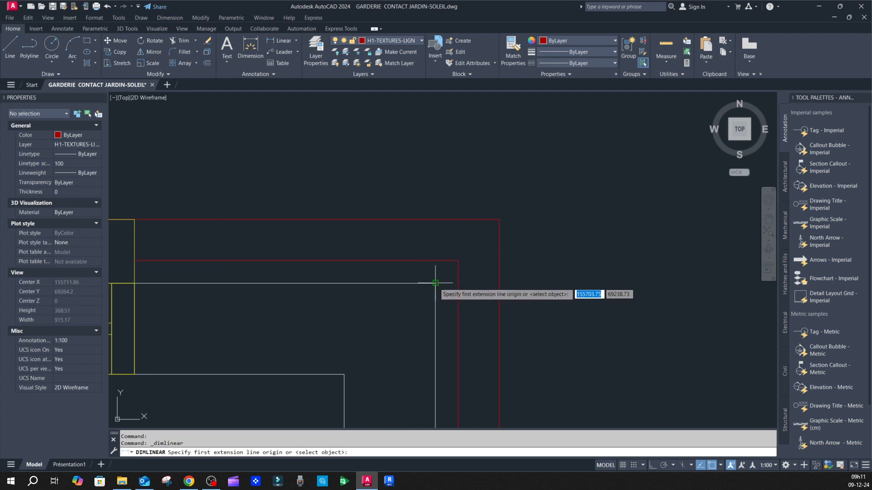
click(435, 284)
click(435, 261)
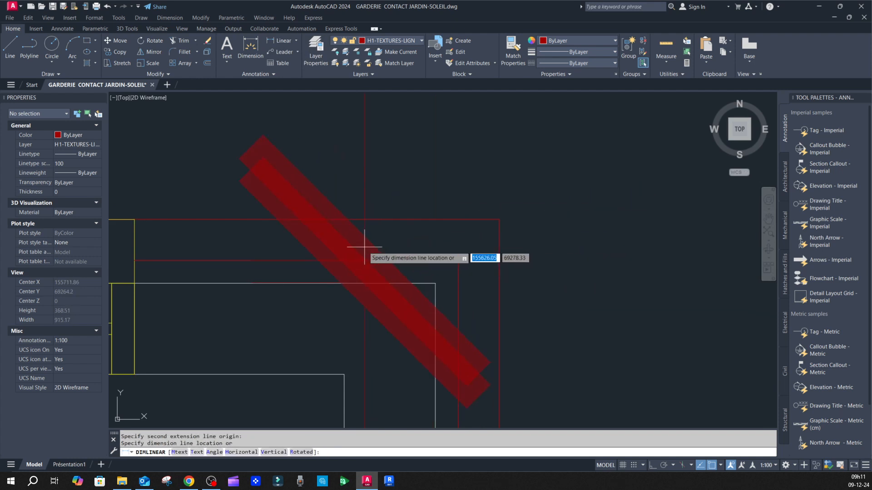
scroll(370, 241, down, 7)
click(466, 240)
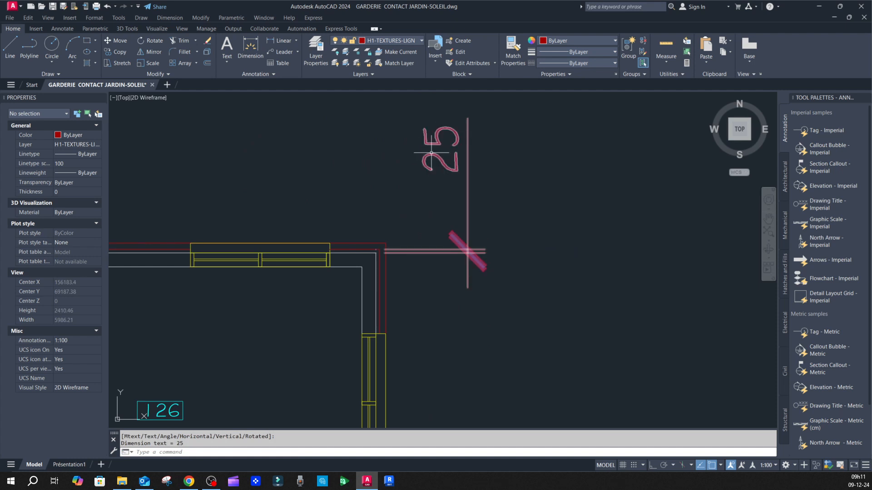
Step: Delete the wall gap dimension beside room 126
click(473, 191)
key(Delete)
scroll(436, 189, down, 8)
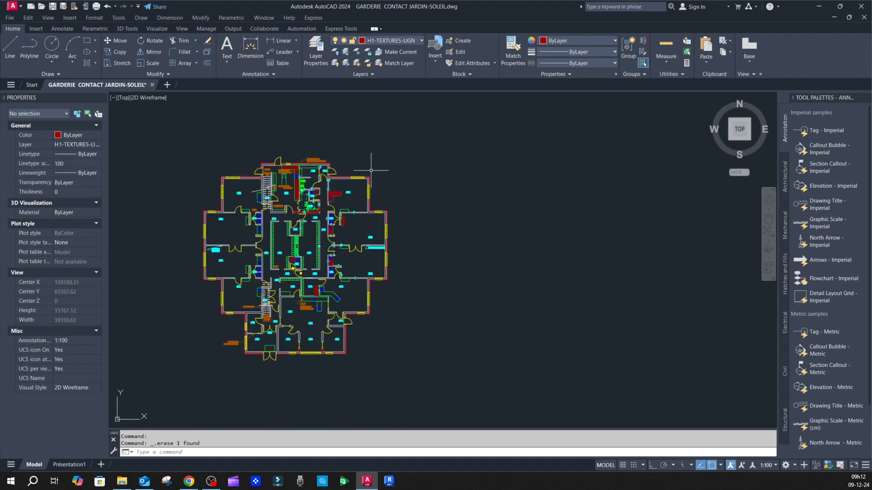
Step: Start scaling the entire floor plan, using the outer lower-left exterior wall corner of room 101 as the base point
scroll(433, 187, down, 3)
scroll(350, 159, up, 4)
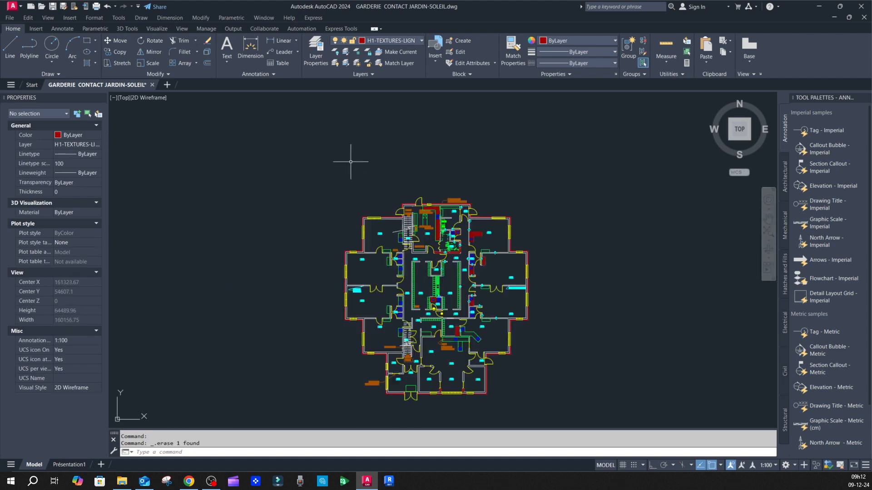
click(145, 64)
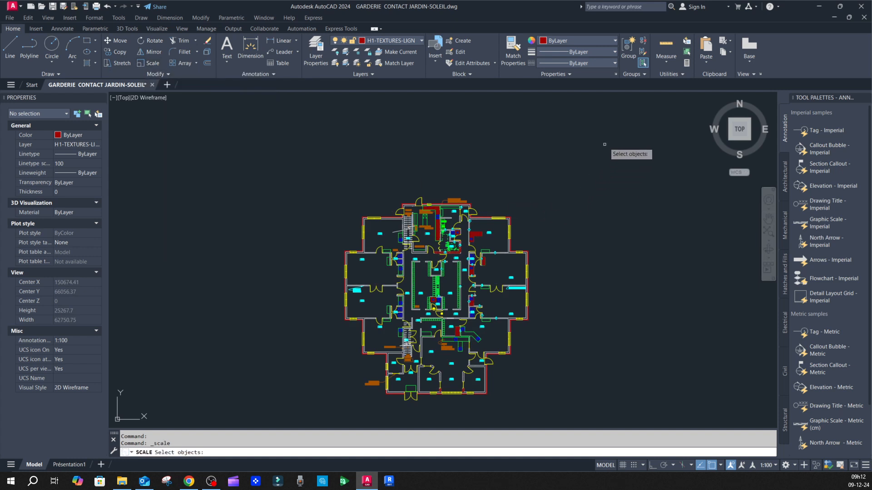
click(619, 132)
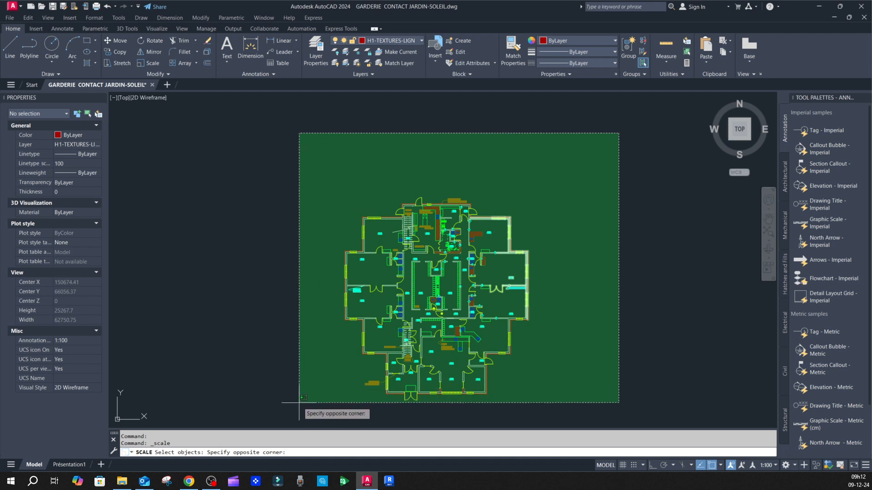
click(285, 411)
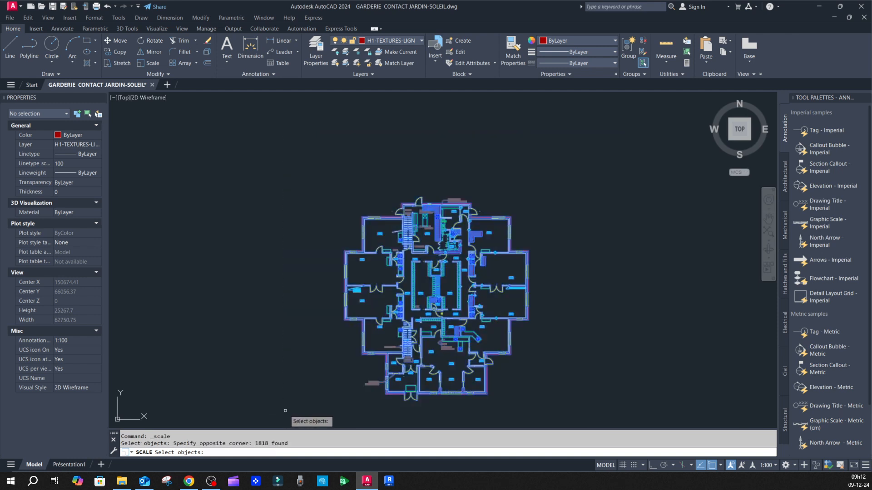
key(Return)
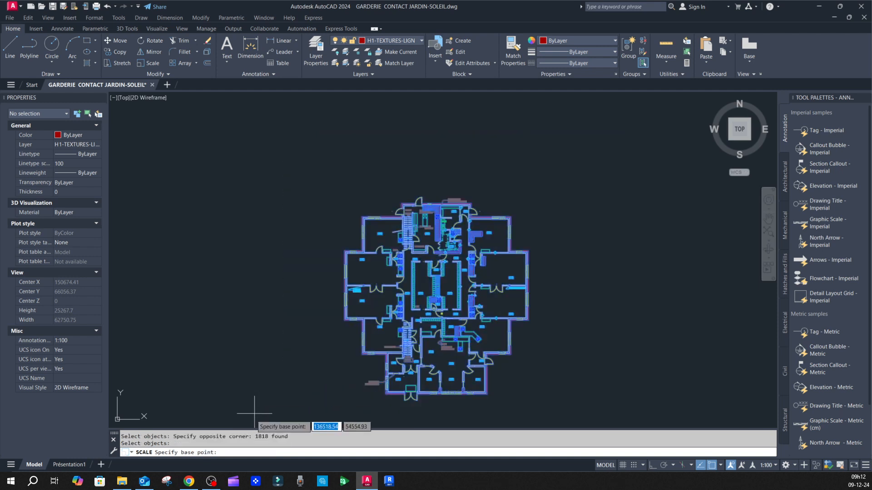
scroll(393, 411, up, 10)
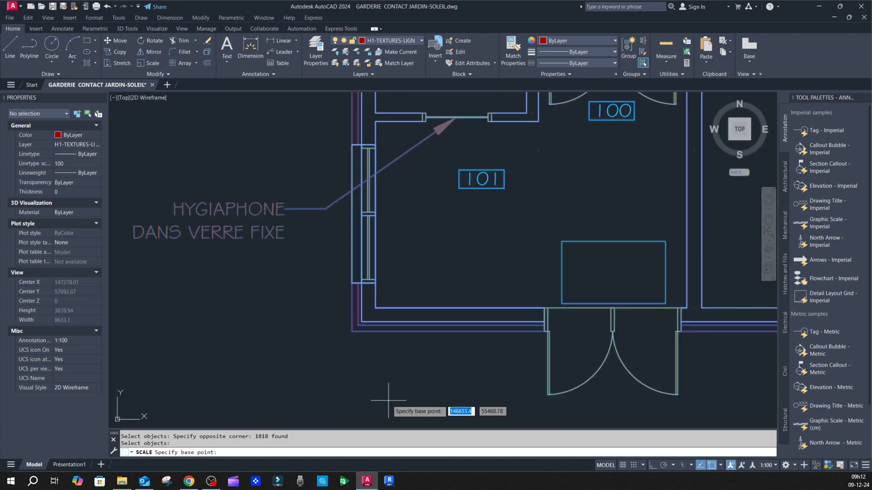
click(351, 332)
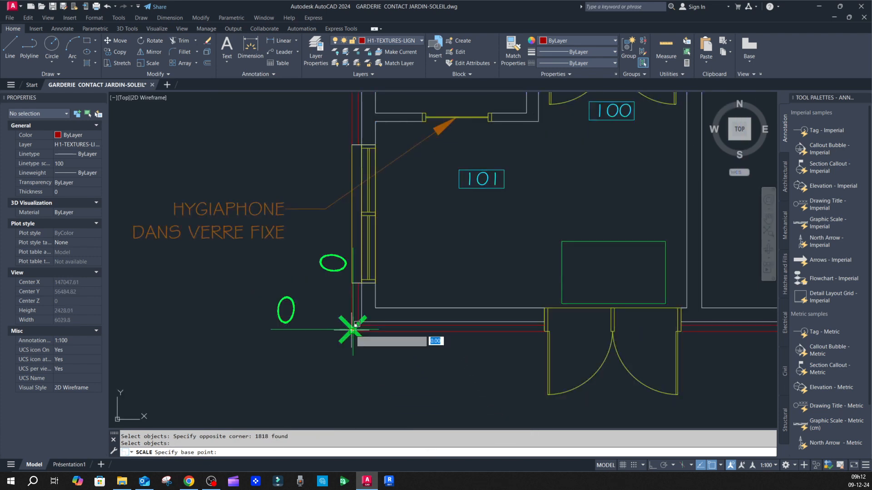
scroll(251, 375, down, 8)
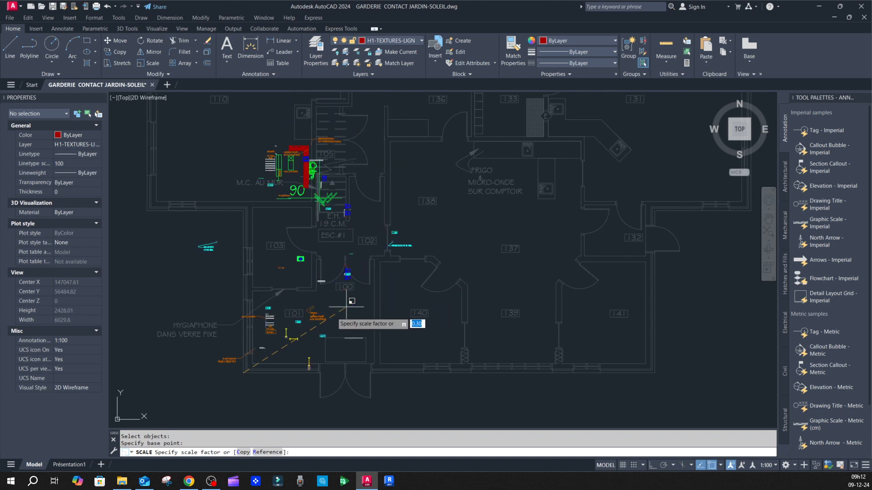
scroll(338, 307, down, 4)
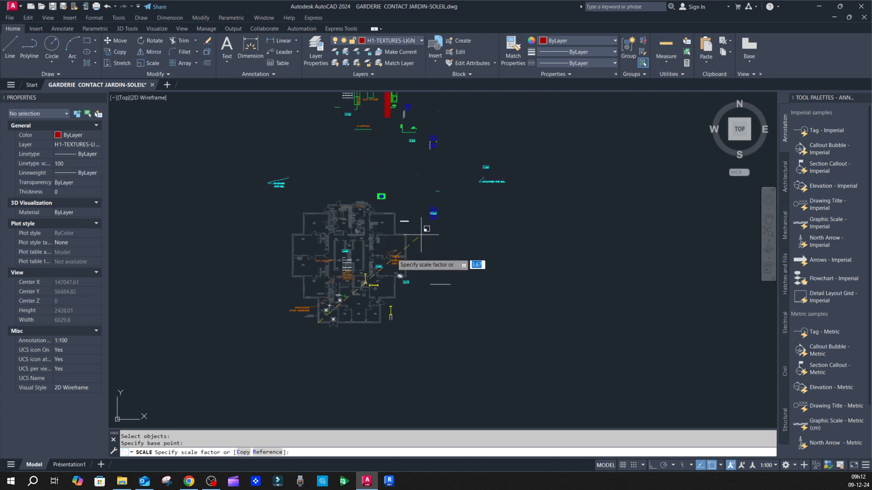
Step: Scale by reference, taking the gap between the outer white and inner red wall lines at room 126's upper-right corner, with new length 50
click(271, 452)
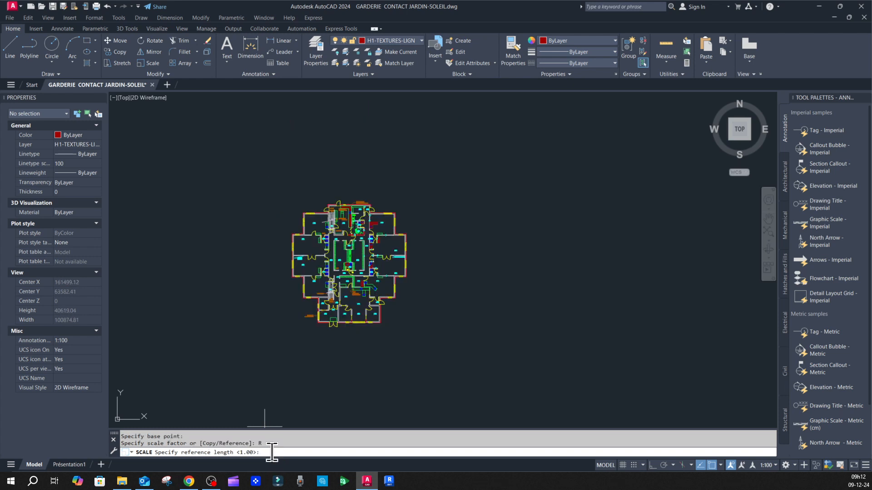
scroll(395, 216, up, 10)
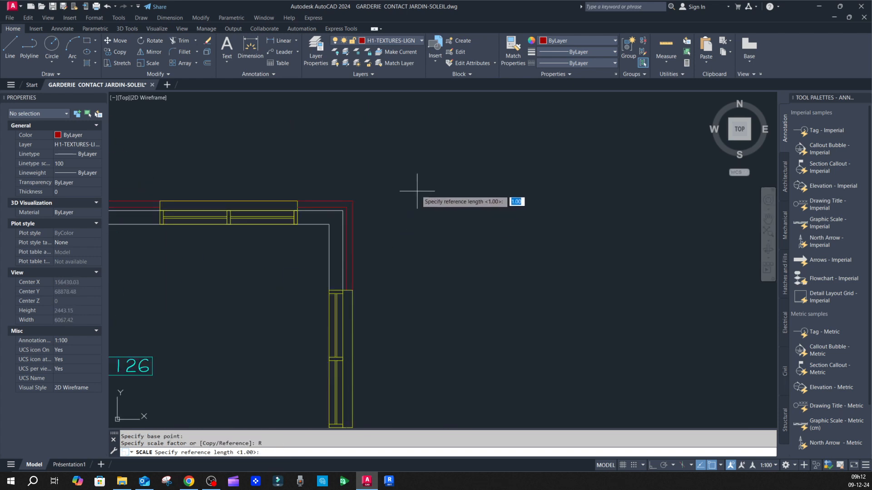
scroll(412, 195, up, 1)
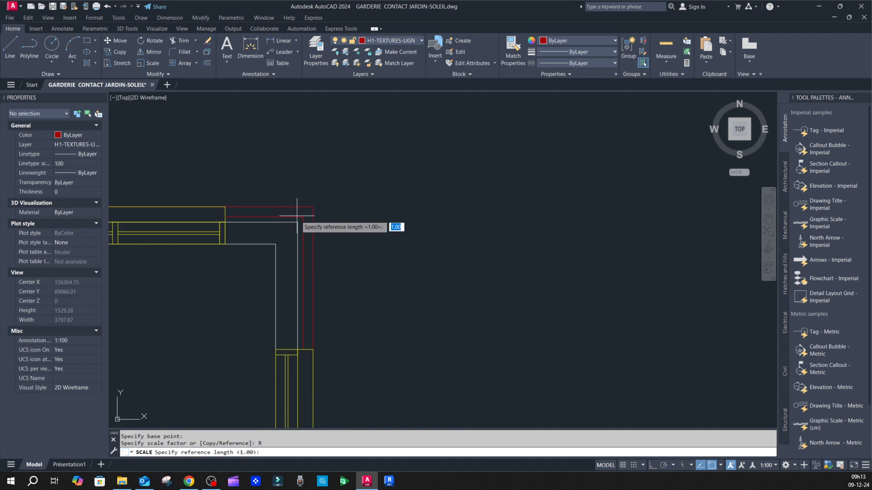
scroll(296, 217, up, 4)
scroll(296, 217, up, 2)
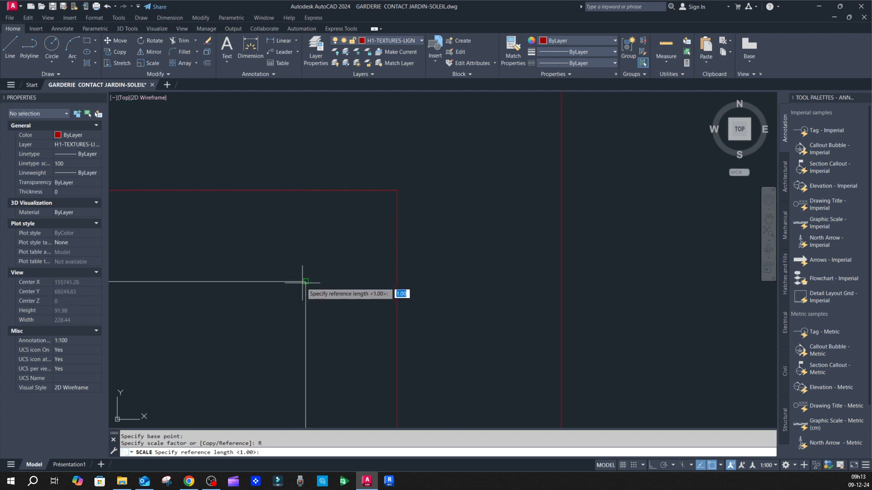
click(306, 281)
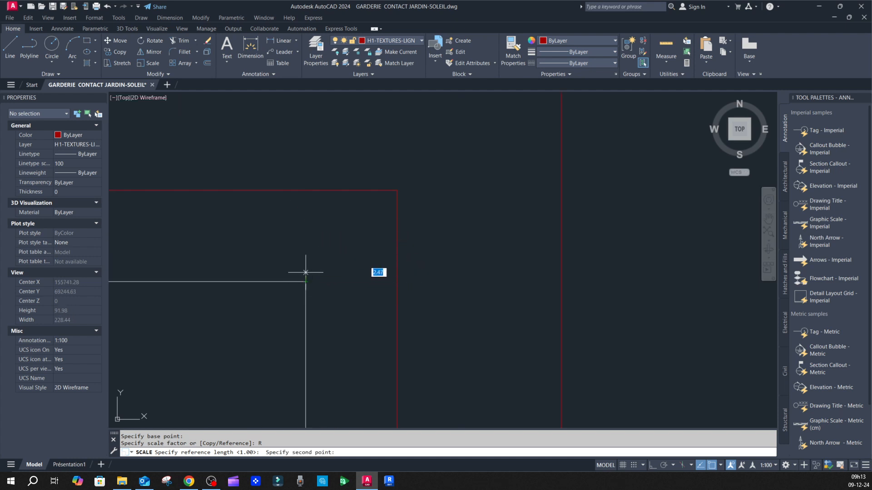
click(306, 191)
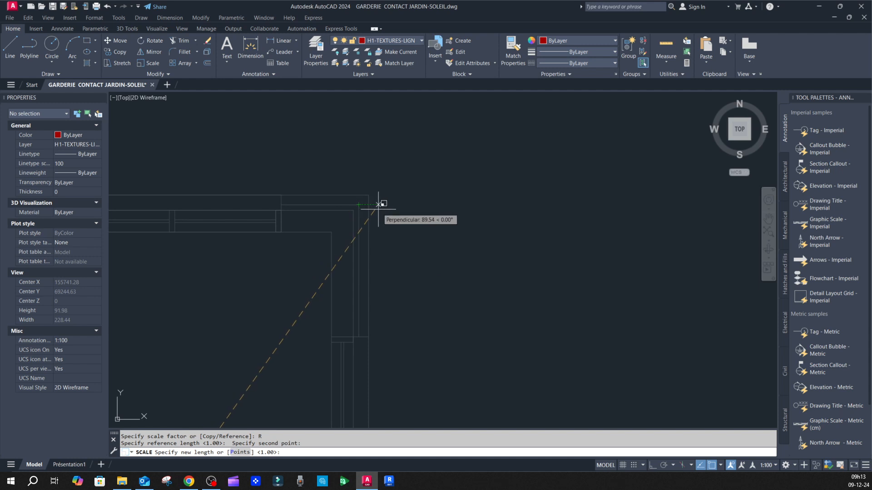
text(50)
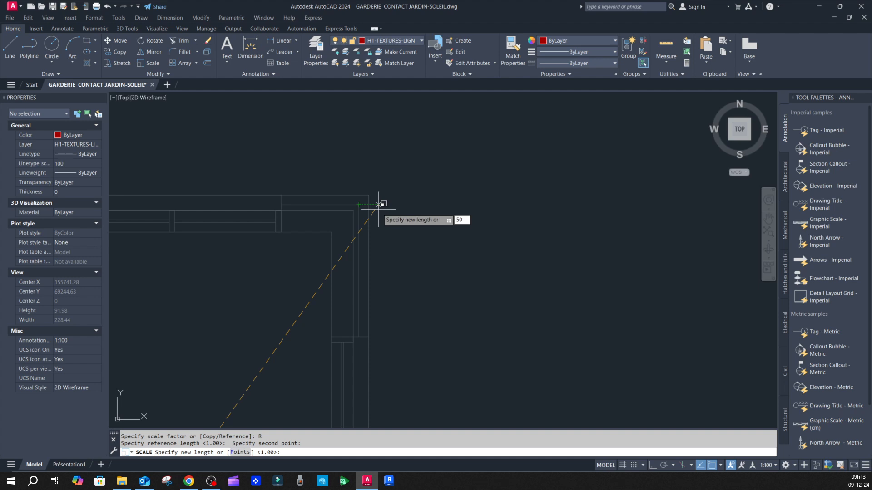
key(Return)
Step: Add a vertical linear dimension between the outer white wall line and the inner red line at room 126's upper-right corner
scroll(370, 243, down, 10)
scroll(426, 200, up, 6)
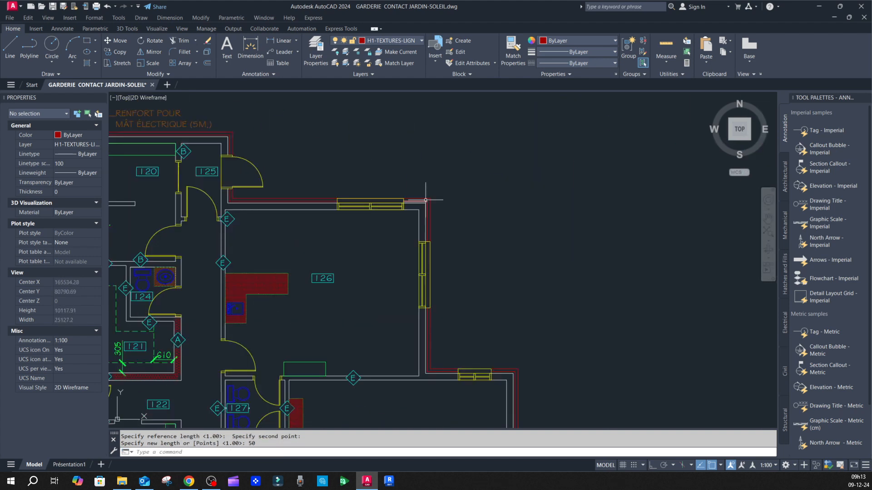
scroll(426, 199, up, 6)
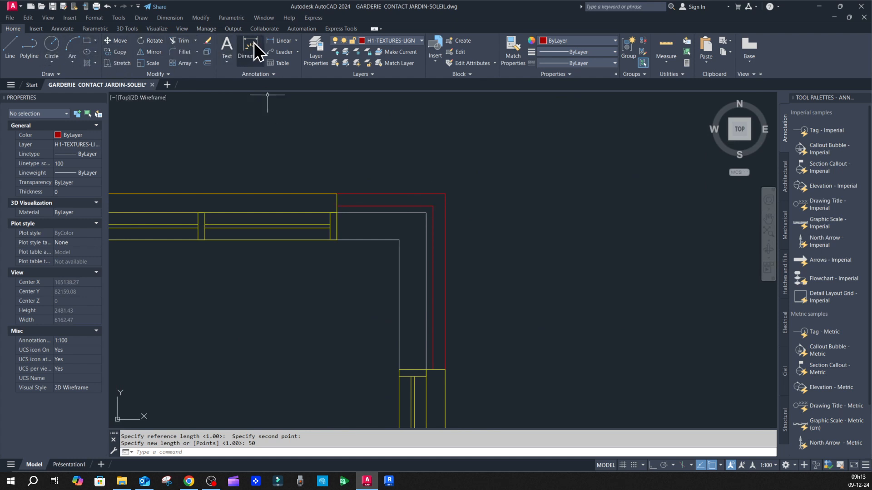
click(279, 42)
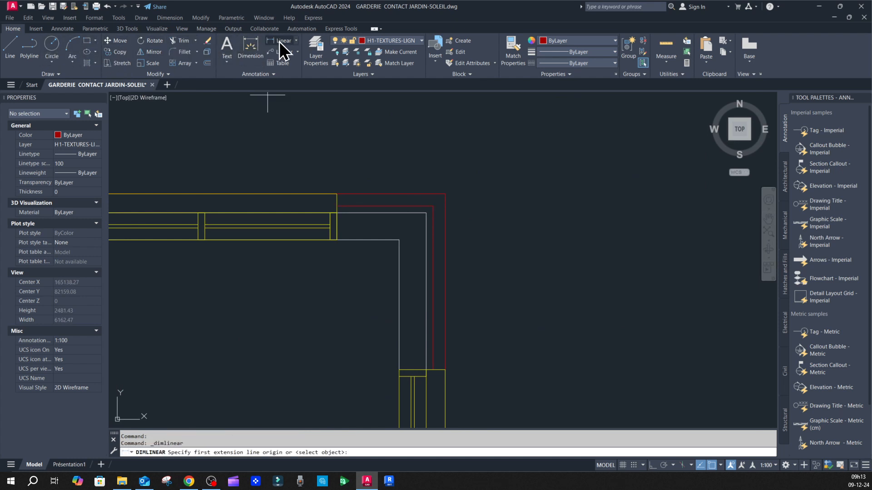
click(426, 212)
click(425, 206)
click(531, 204)
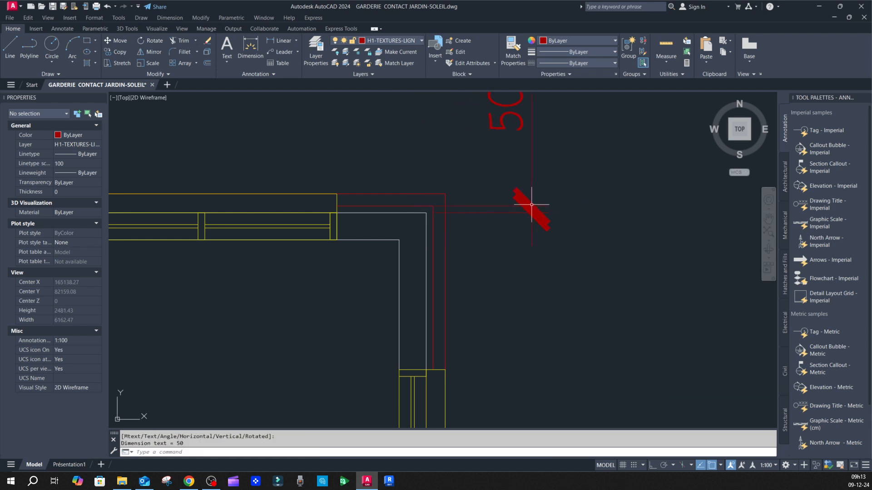
Step: Delete the linear dimension of the wall gap beside room 126
scroll(522, 136, down, 4)
scroll(463, 116, up, 6)
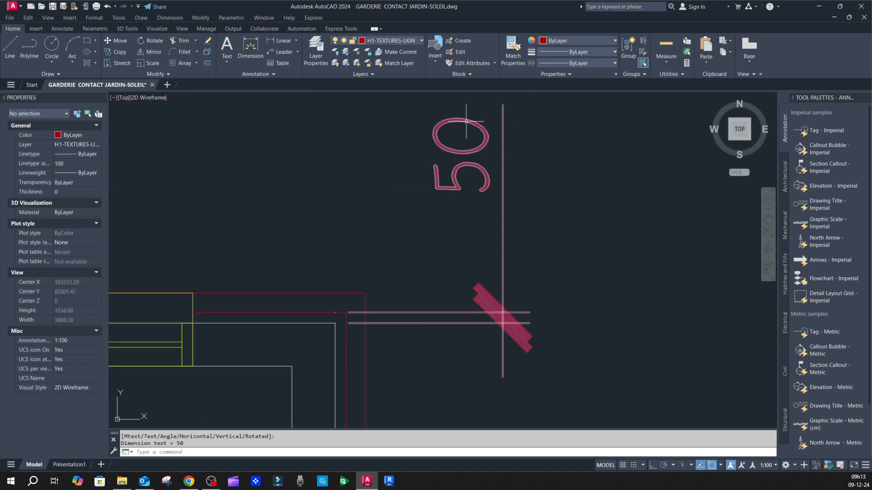
click(464, 129)
key(Delete)
Step: Scale the whole floor plan by a factor of 1.36 from the outer lower-left wall corner of room 101
scroll(376, 195, down, 5)
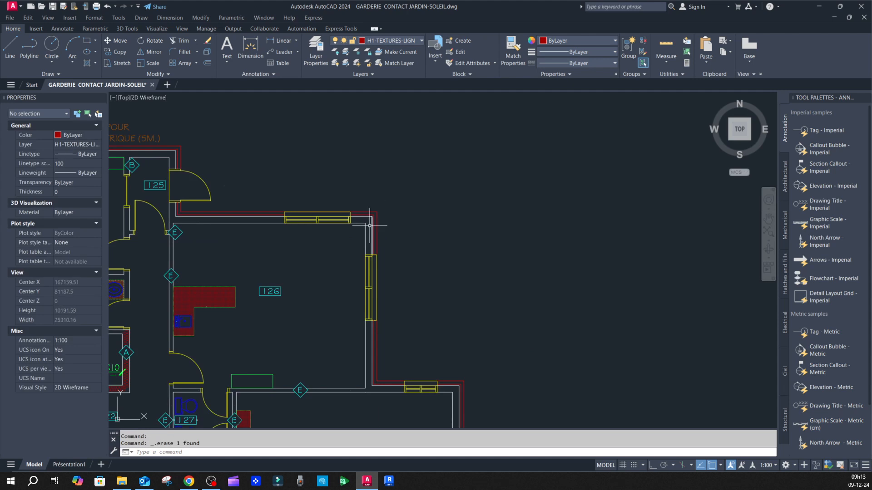
scroll(366, 188, down, 6)
scroll(366, 184, up, 2)
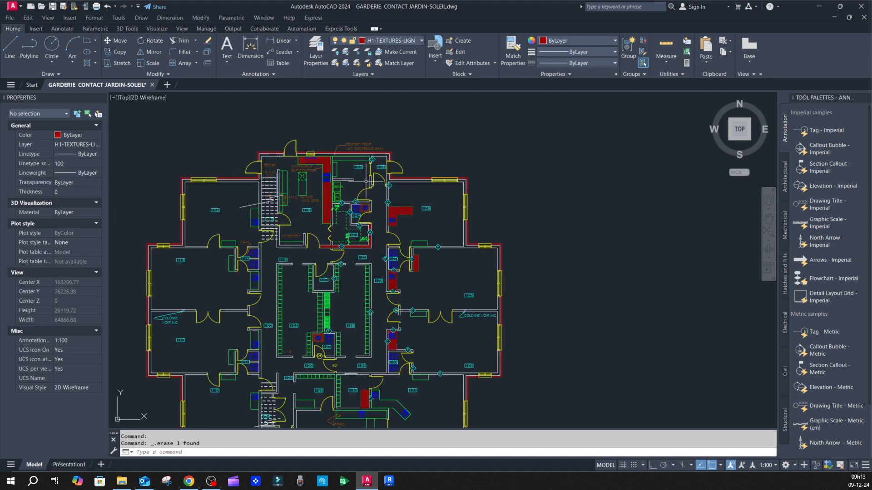
scroll(375, 183, down, 4)
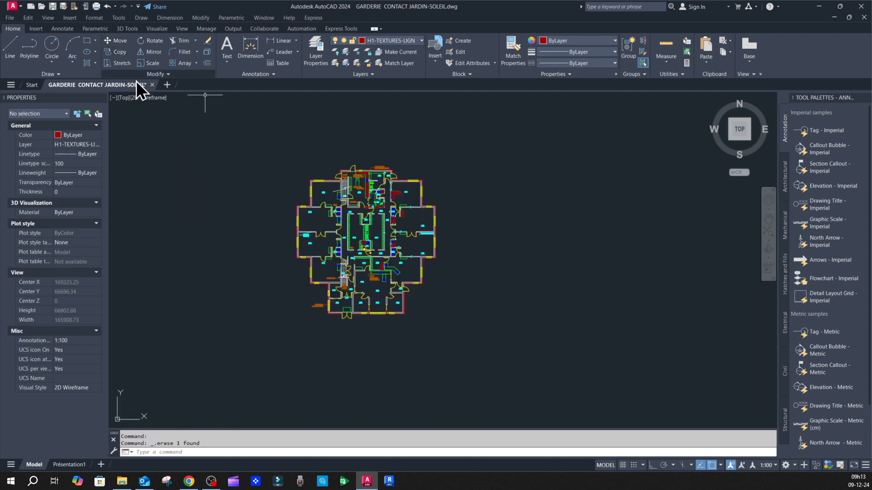
click(149, 64)
click(513, 131)
click(235, 348)
key(Return)
scroll(350, 356, up, 10)
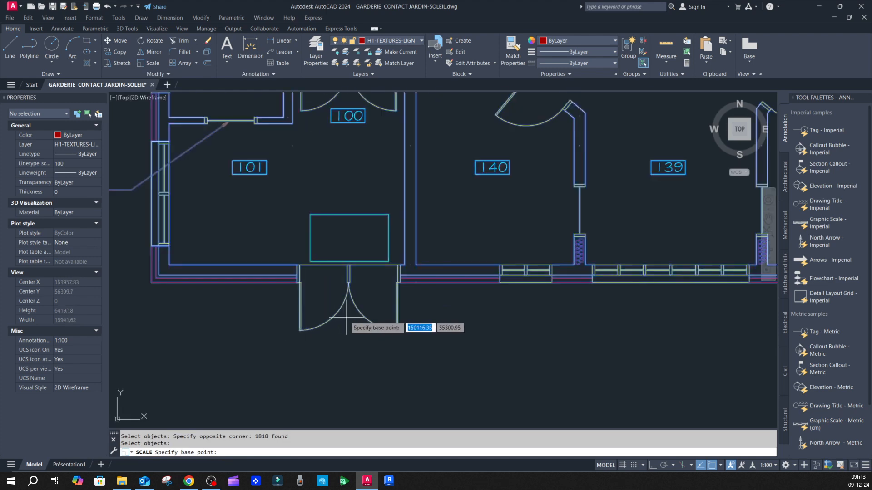
click(154, 280)
scroll(154, 279, down, 12)
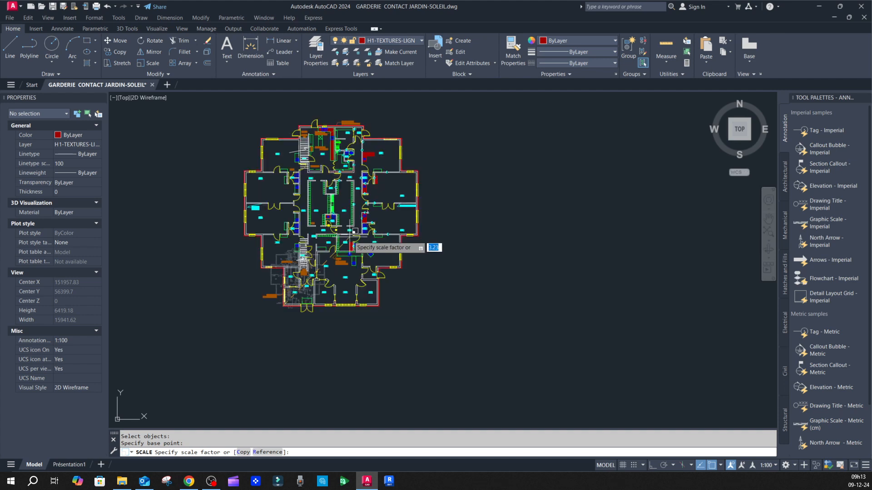
text(1.36)
key(Return)
Step: Dimension the gap between the outer white wall line and the inner red line at room 126's upper-right corner on the rescaled plan
scroll(350, 236, down, 5)
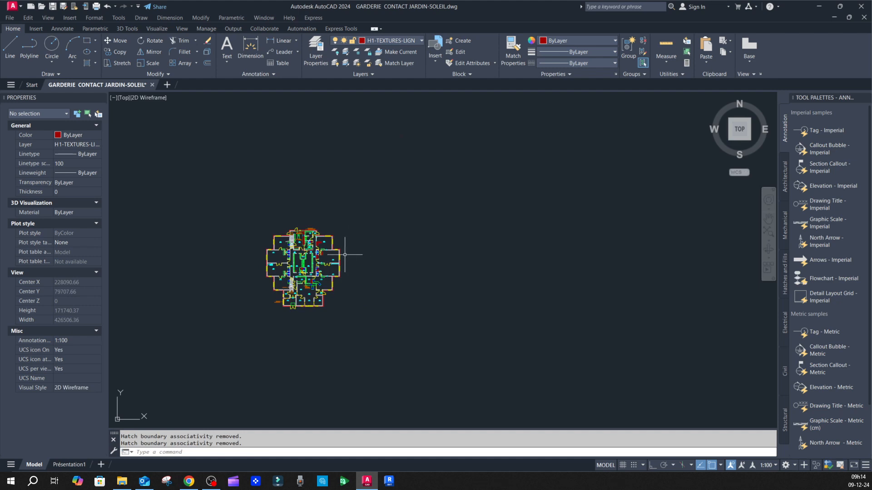
scroll(309, 266, up, 6)
scroll(370, 195, down, 6)
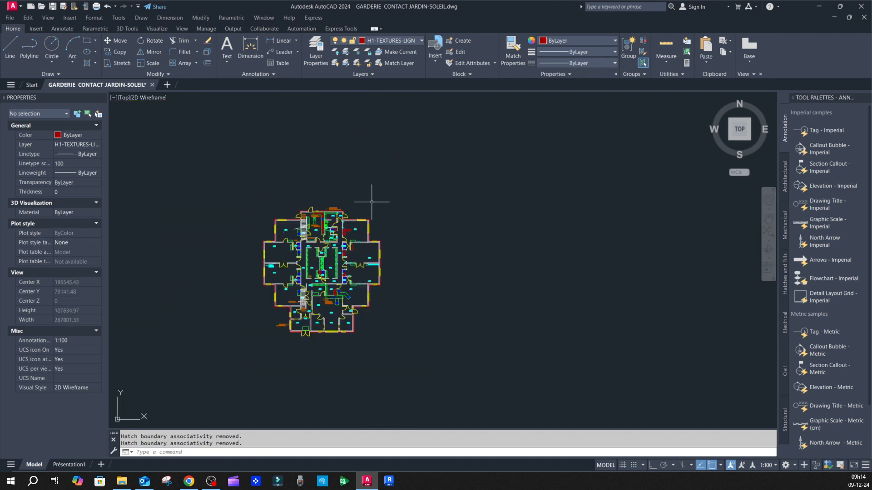
scroll(345, 285, up, 6)
scroll(474, 211, down, 4)
scroll(453, 213, up, 5)
scroll(511, 203, down, 3)
scroll(496, 212, up, 7)
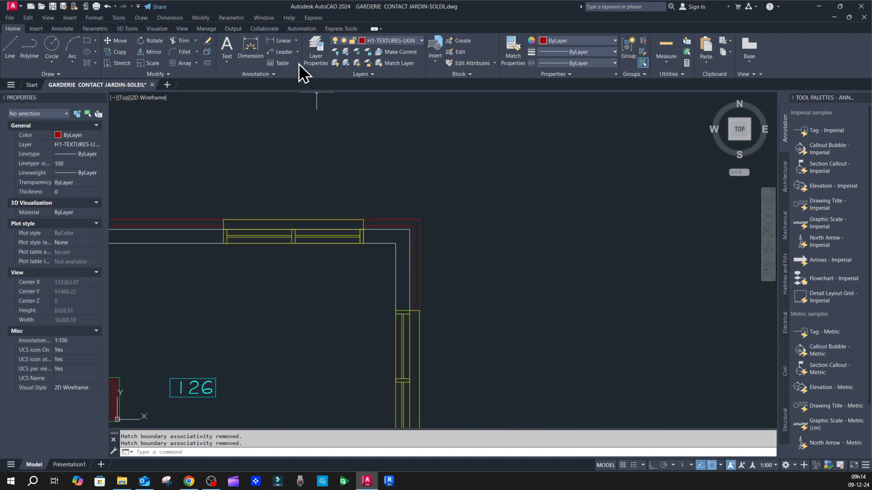
click(281, 40)
scroll(410, 227, up, 4)
scroll(411, 226, up, 4)
click(408, 233)
click(405, 223)
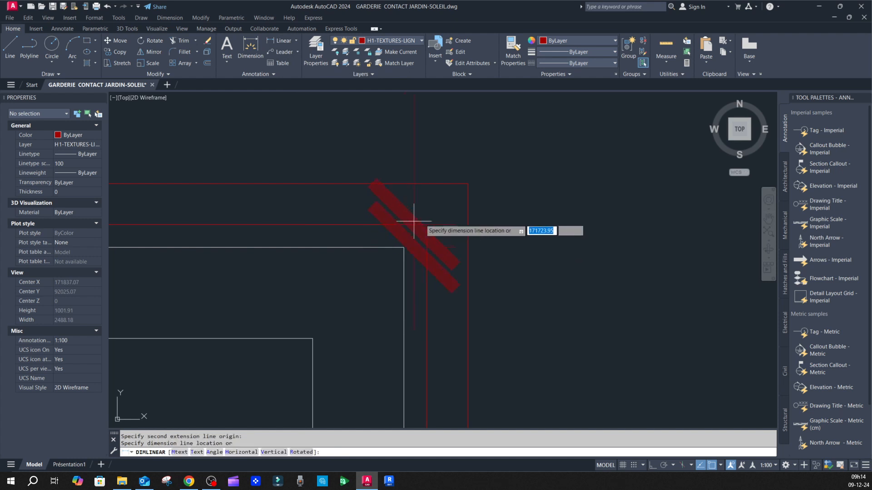
scroll(413, 209, down, 8)
click(472, 216)
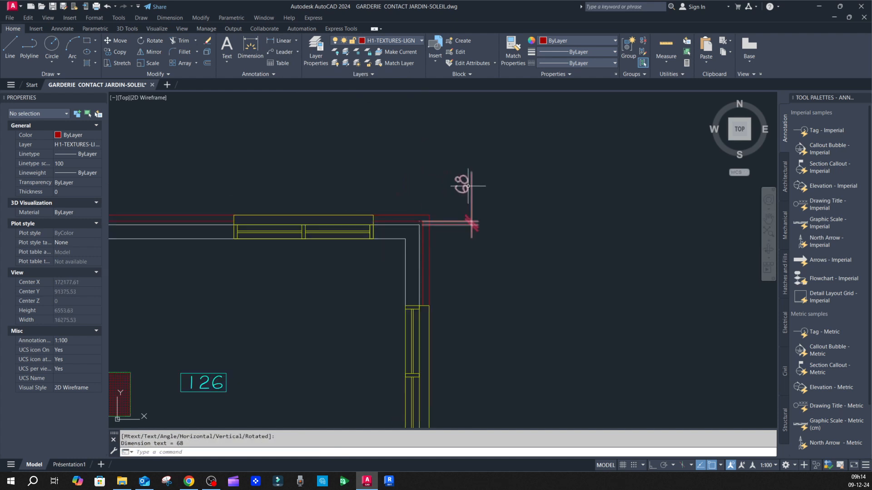
Step: Inspect the wall gap dimension beside room 126, then deselect it and review the whole floor plan
scroll(470, 190, up, 4)
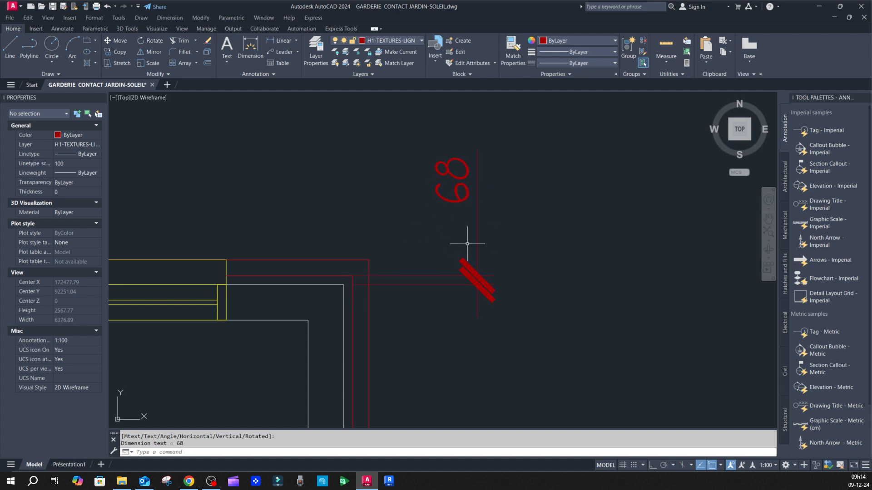
click(457, 199)
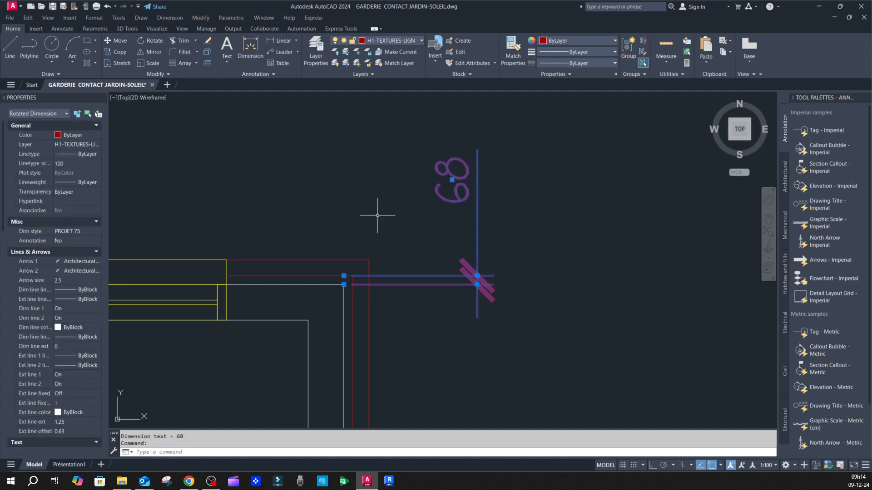
scroll(369, 97, down, 3)
scroll(442, 146, down, 3)
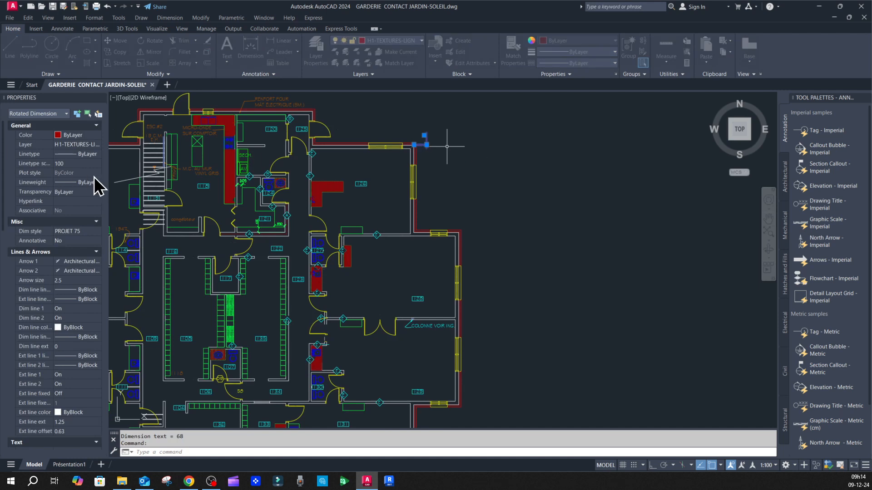
key(Escape)
scroll(277, 139, down, 4)
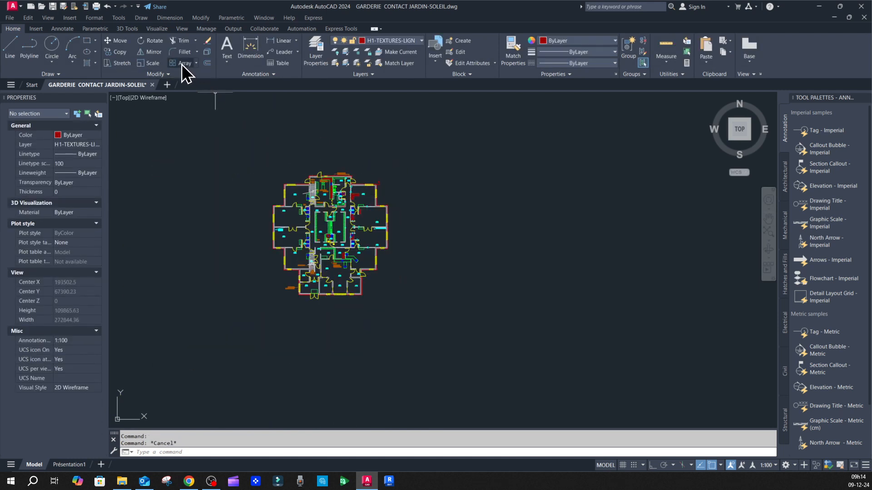
Step: Select the whole floor plan for scaling and set the base point at the outer lower-left wall corner of room 101
click(146, 64)
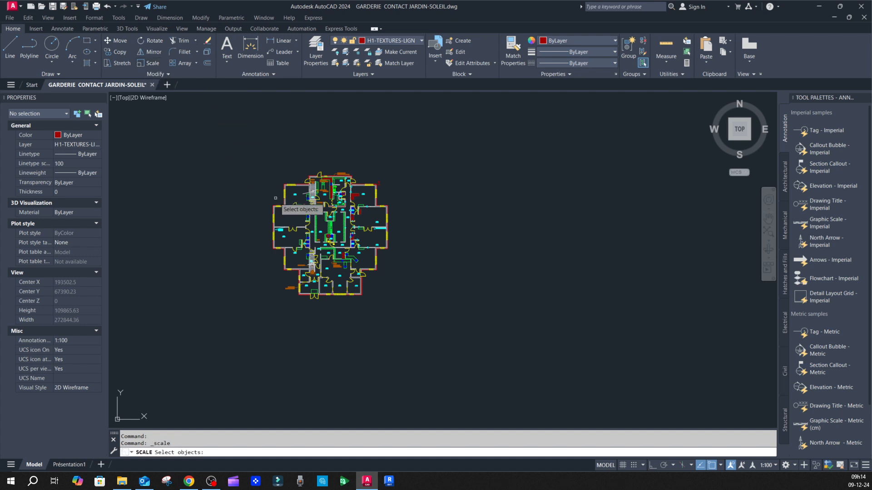
click(445, 144)
click(206, 335)
key(Return)
scroll(298, 295, up, 12)
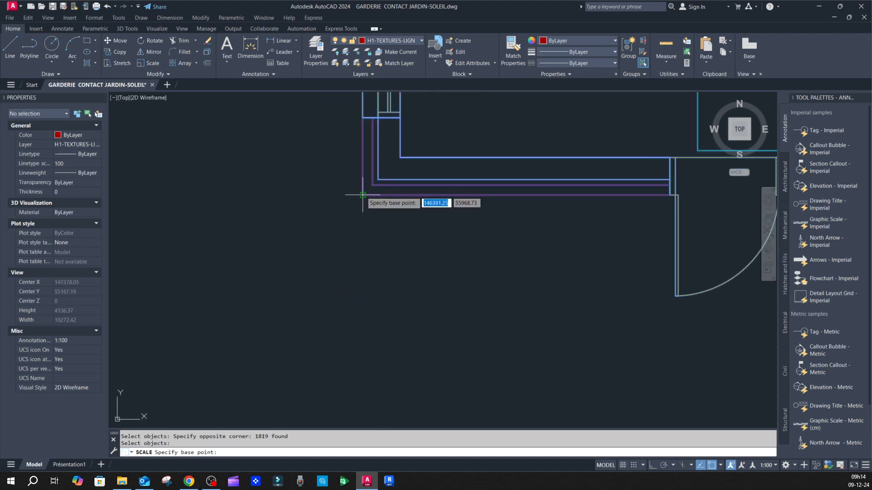
click(362, 188)
scroll(267, 282, down, 10)
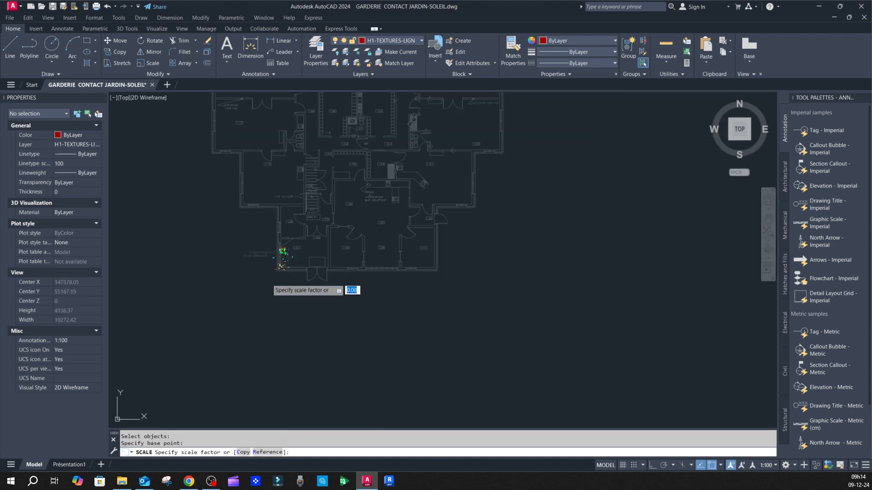
Step: Scale the plan by reference, picking the white-to-red line gap at room 126's upper-right corner as reference length and 50 as new length
click(267, 453)
scroll(370, 320, up, 8)
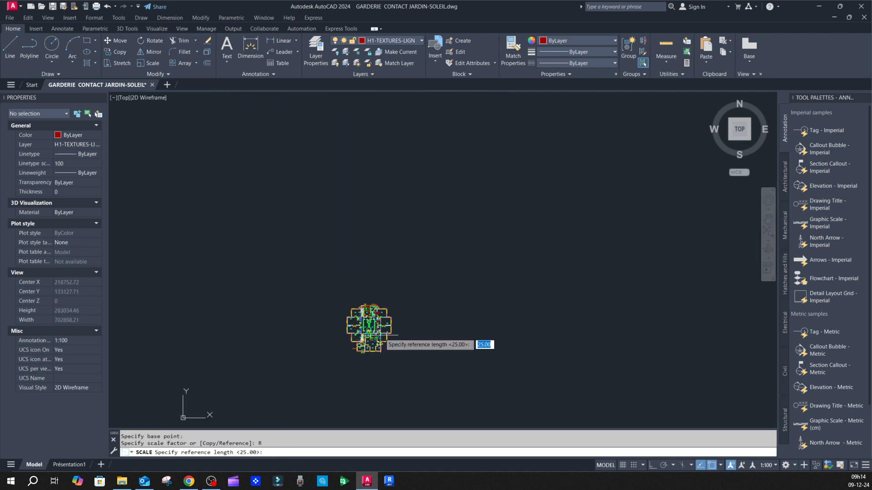
scroll(451, 208, up, 10)
scroll(485, 235, up, 6)
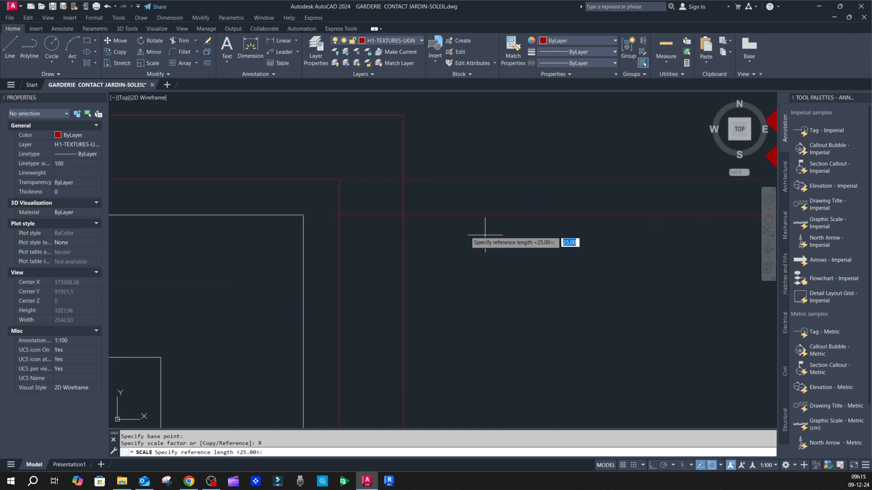
click(304, 215)
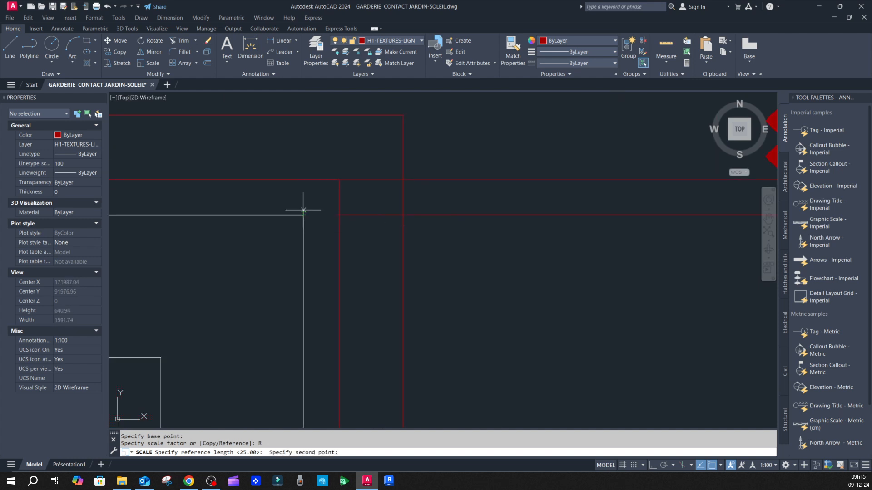
click(303, 180)
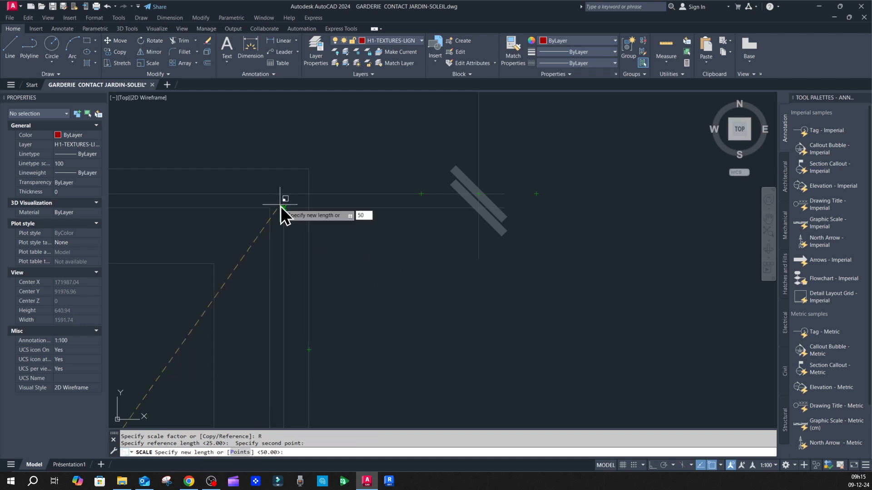
key(Return)
scroll(356, 204, down, 15)
scroll(338, 233, up, 10)
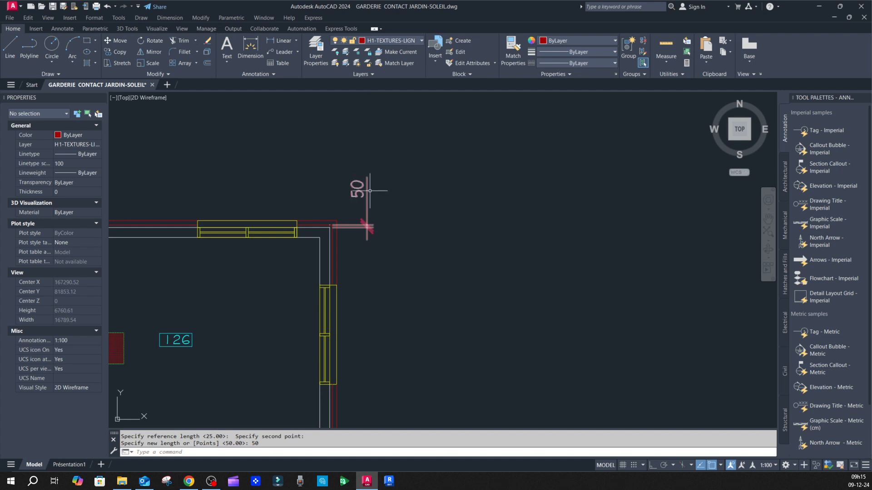
scroll(327, 226, up, 4)
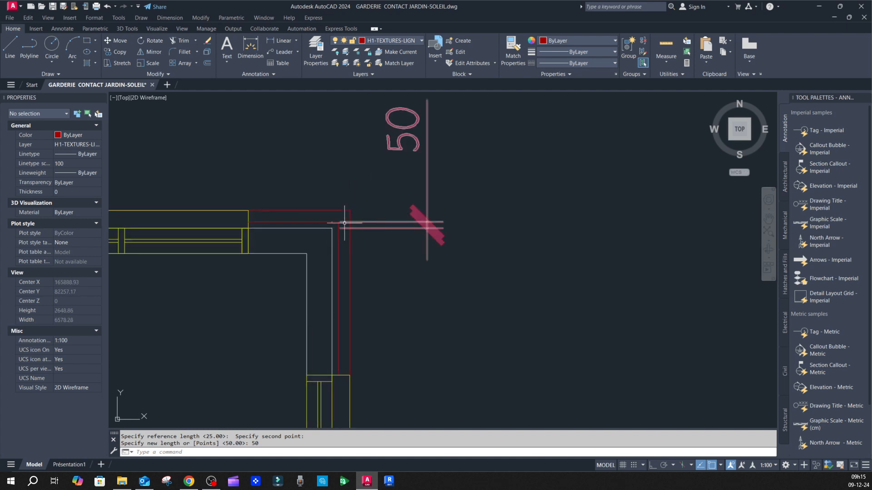